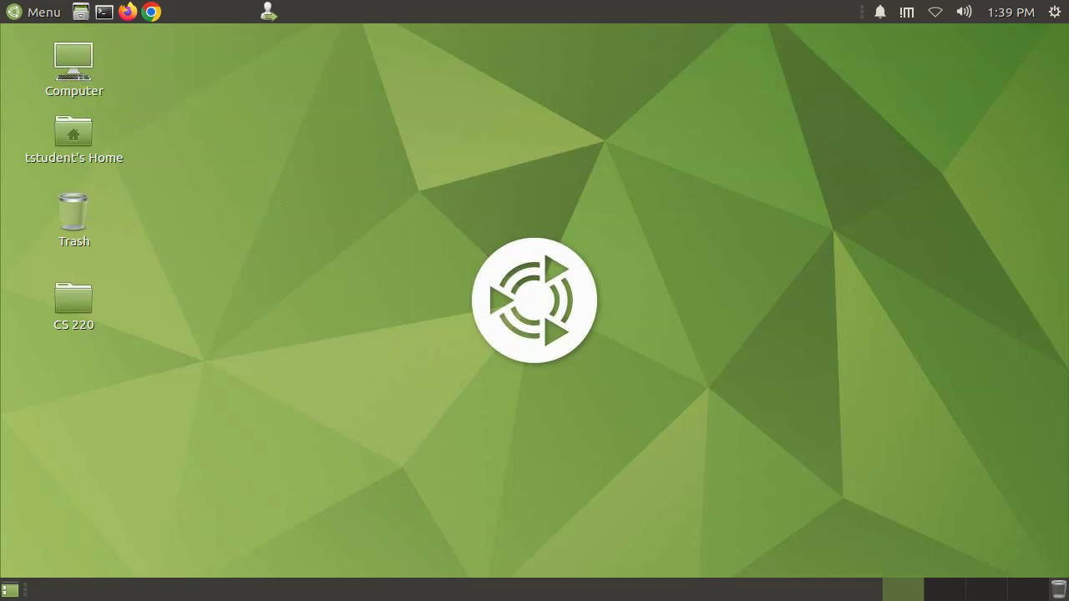
# Launch Hardware Simulator from the Programming category of the applications menu.
pyautogui.click(45, 12)
pyautogui.click(66, 241)
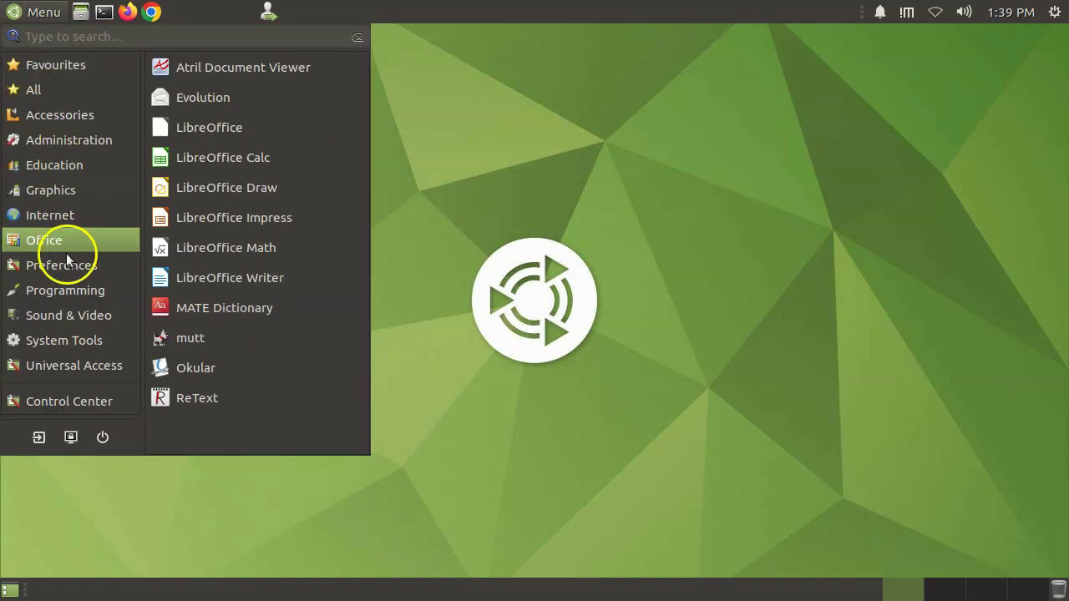
pyautogui.click(77, 283)
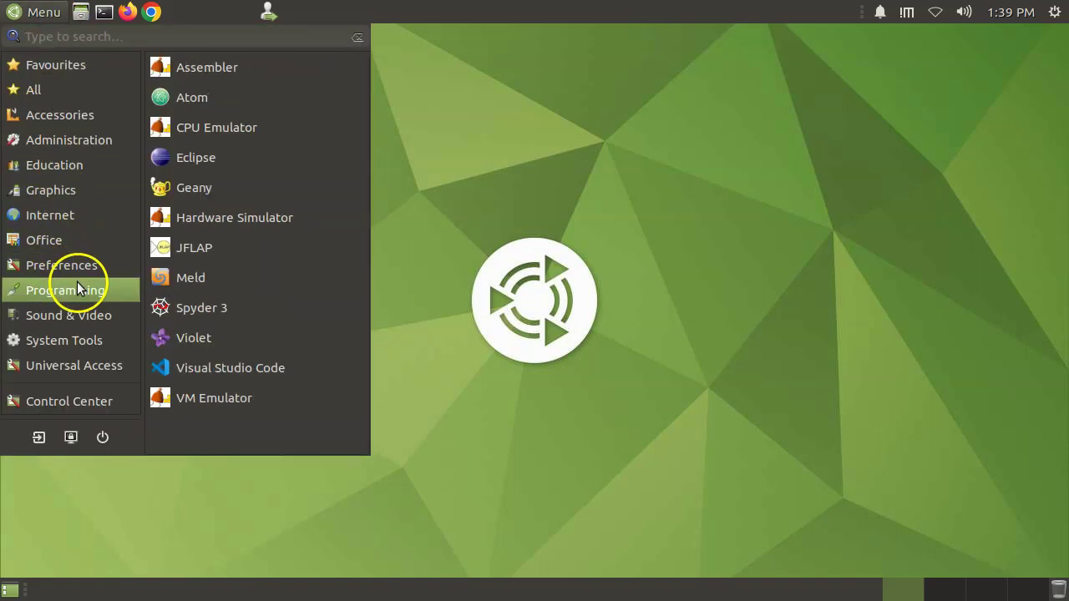
pyautogui.click(243, 219)
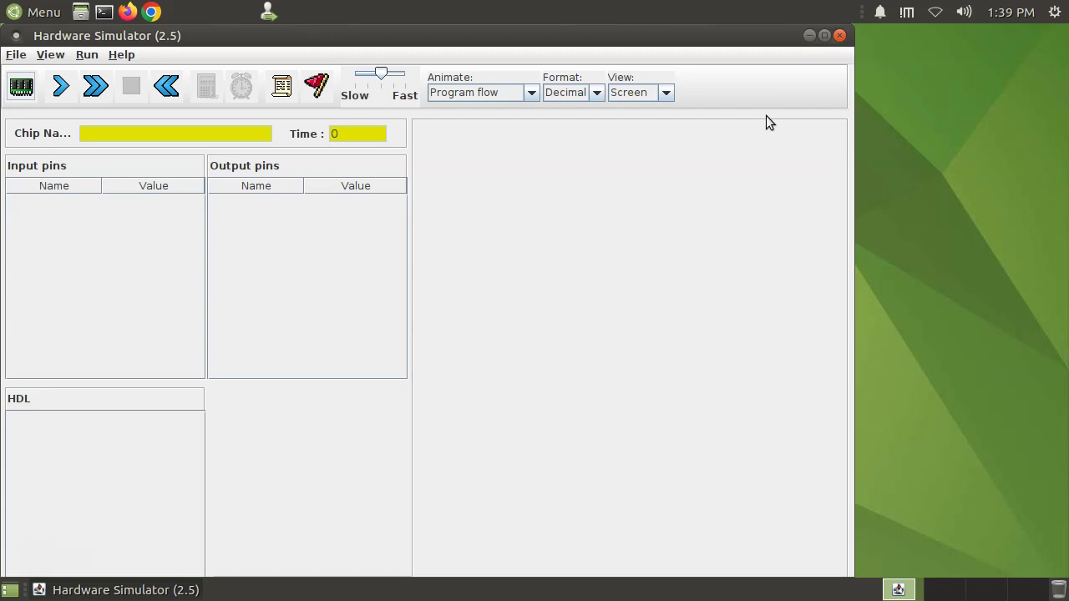
# Close the Hardware Simulator window, leaving the bare desktop.
pyautogui.click(839, 36)
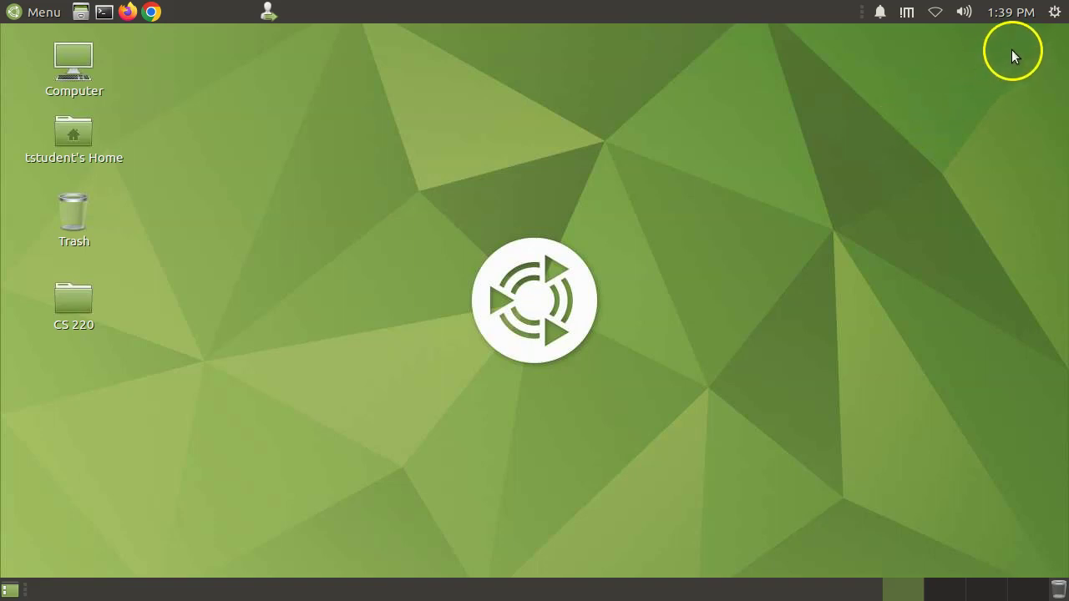
pyautogui.click(1064, 12)
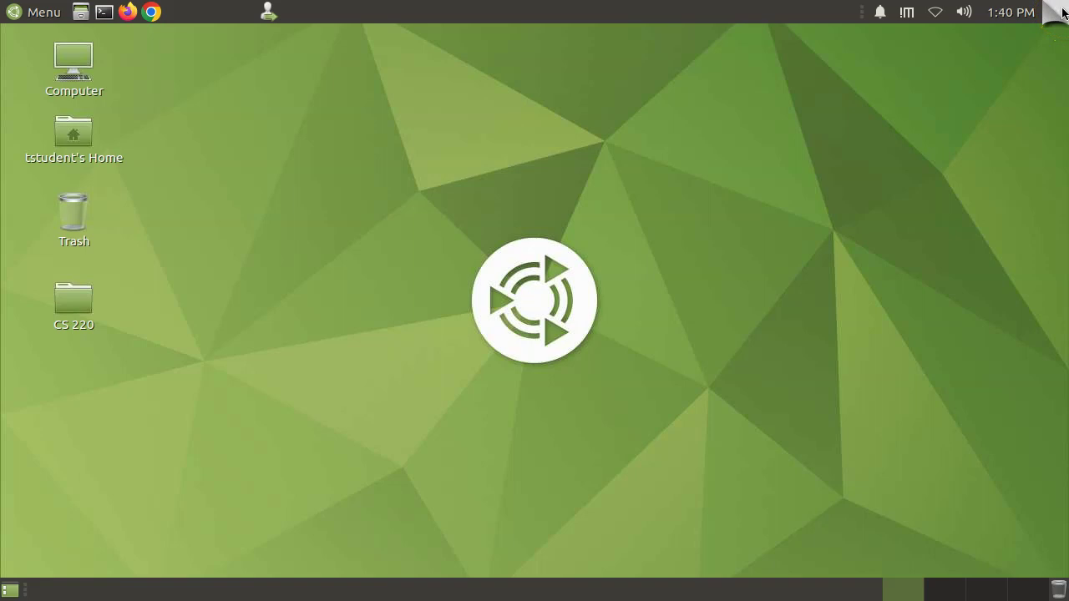
# In NoMachine display settings, raise the remote resolution from 1280x720 to 1600x900.
pyautogui.click(1064, 12)
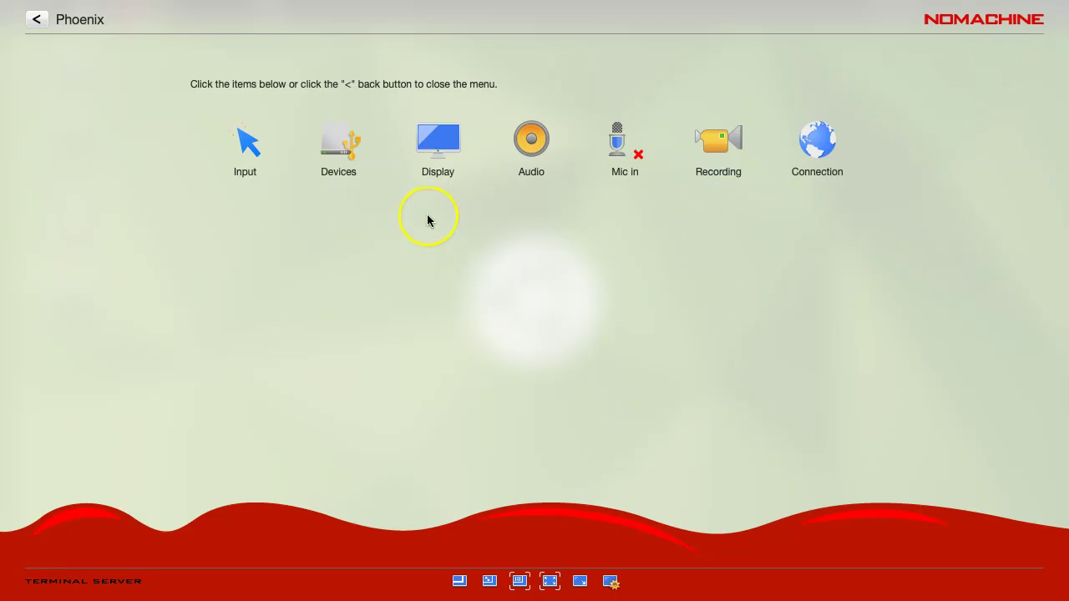
pyautogui.click(434, 151)
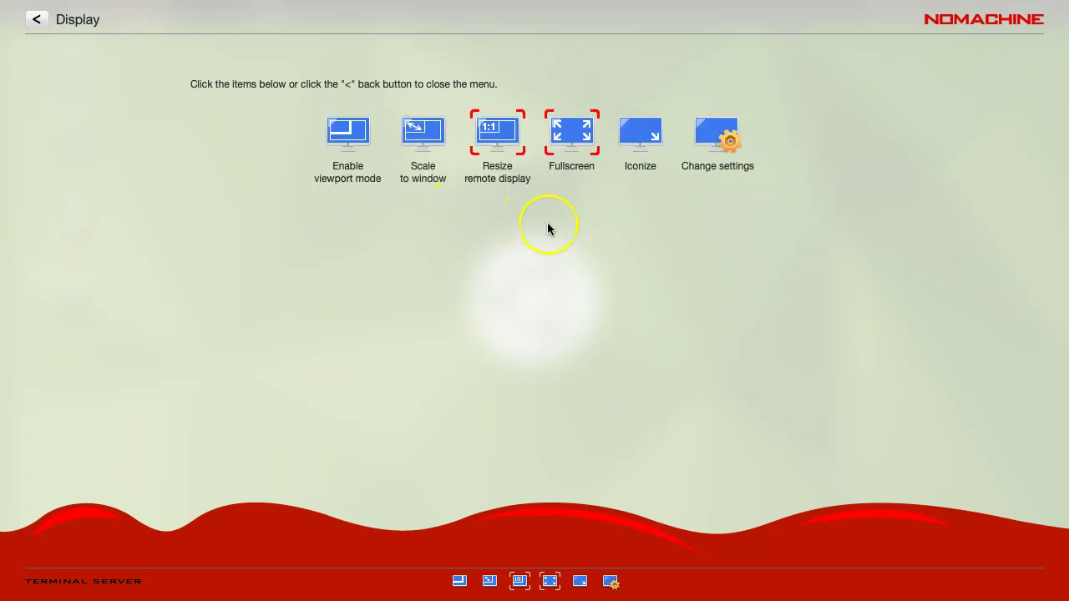
pyautogui.click(700, 140)
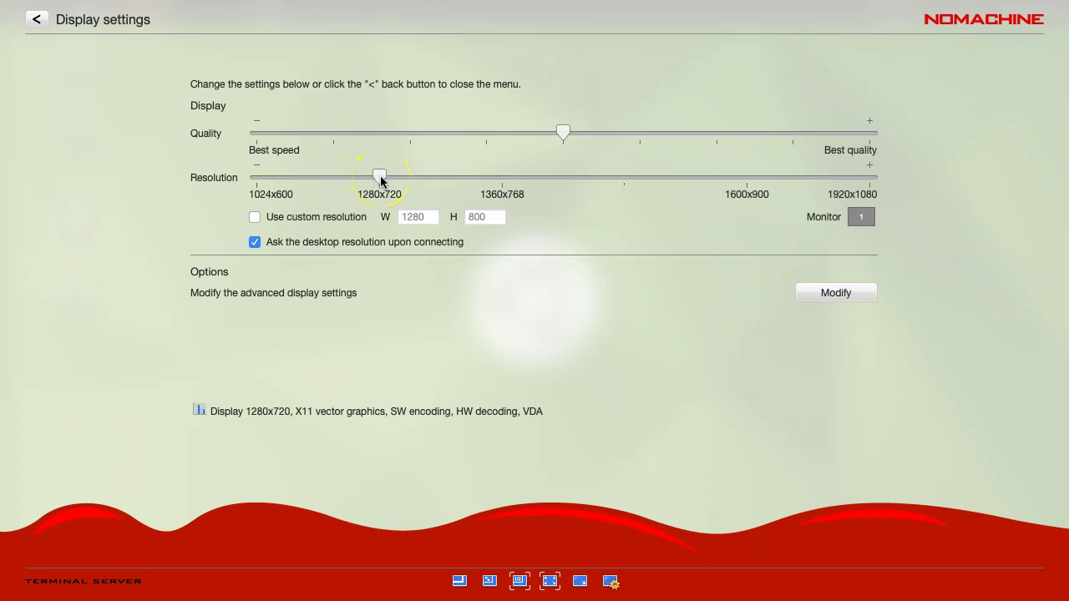
pyautogui.moveTo(380, 180); pyautogui.dragTo(705, 185)
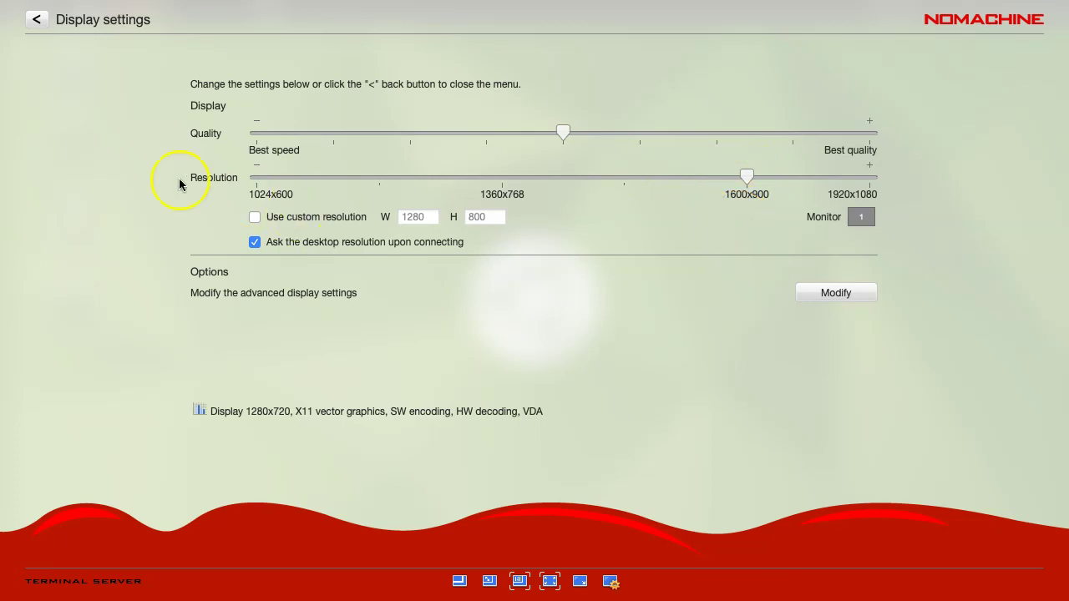
# Exit the NoMachine settings and menu back to the redrawn 1600x900 desktop.
pyautogui.click(38, 22)
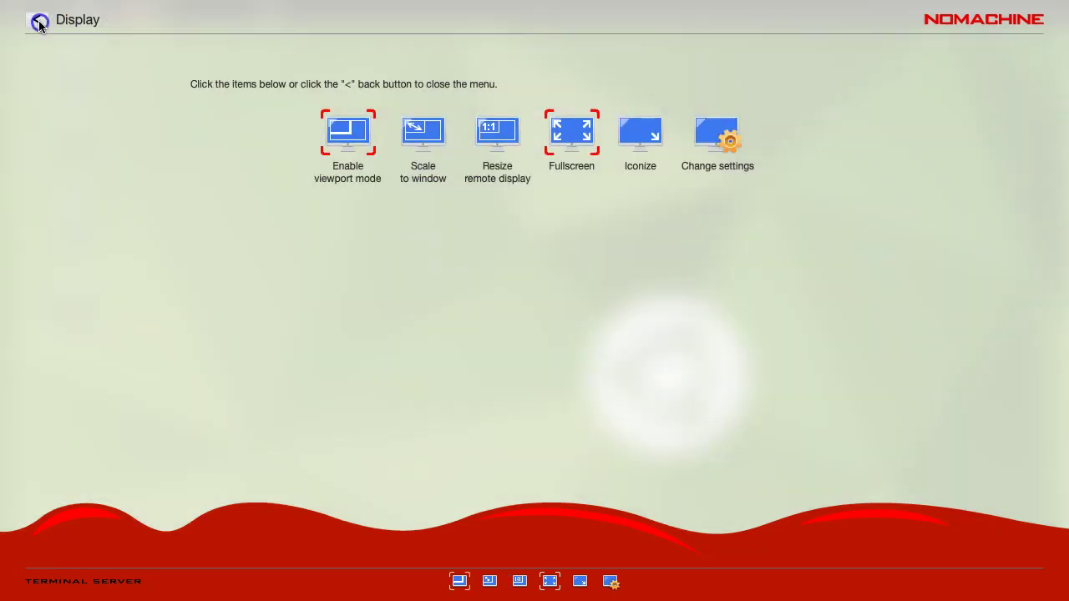
pyautogui.click(39, 22)
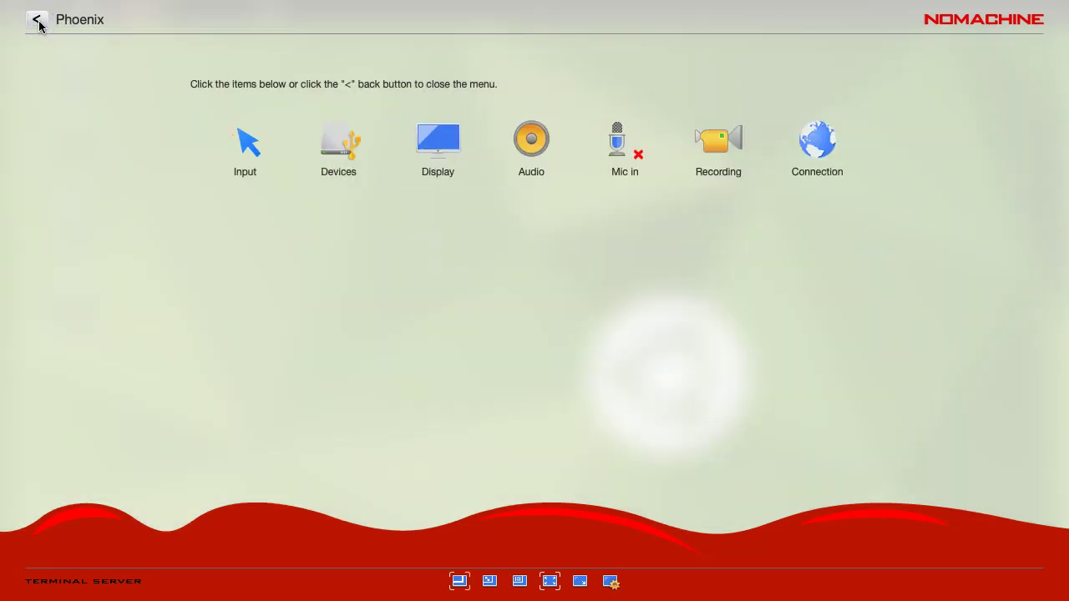
pyautogui.click(39, 22)
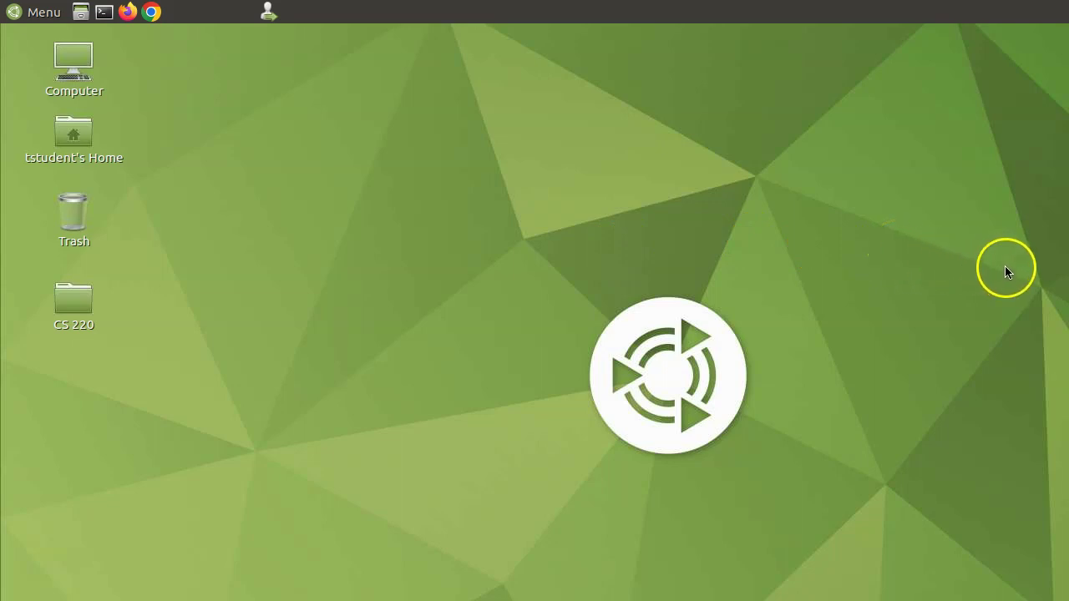
pyautogui.hotkey('ctrl', 'alt', 'Right')
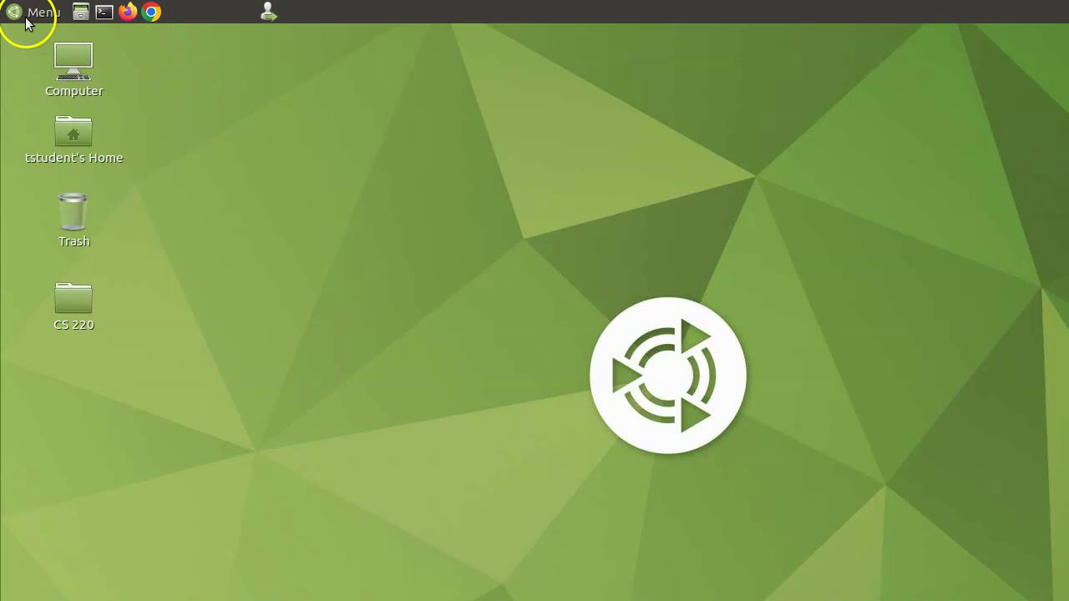
# Relaunch Hardware Simulator from the applications menu at 1600x900.
pyautogui.click(41, 12)
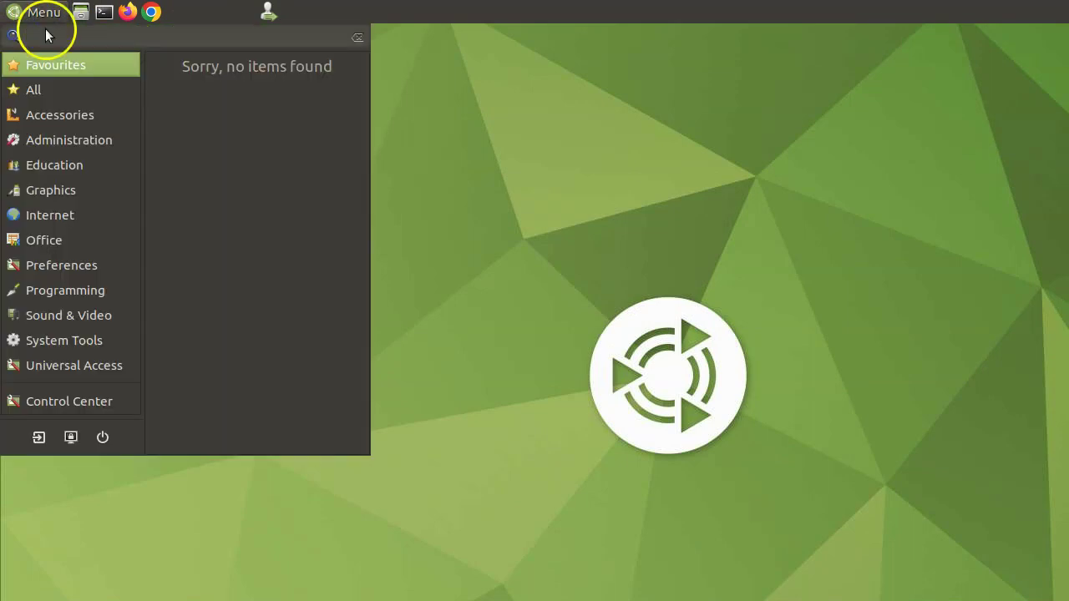
pyautogui.moveTo(66, 290)
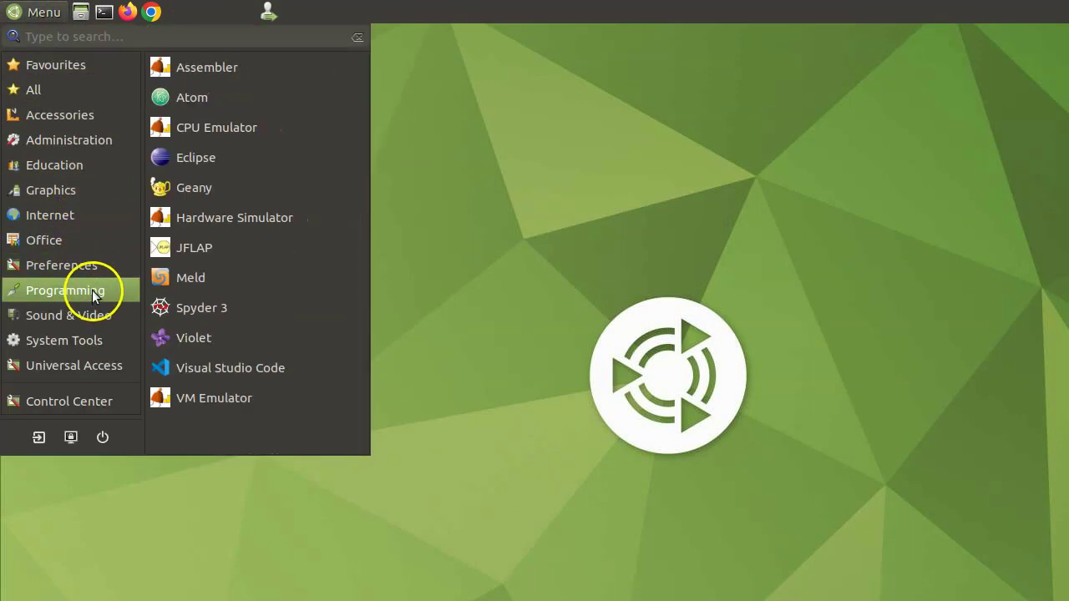
pyautogui.click(233, 213)
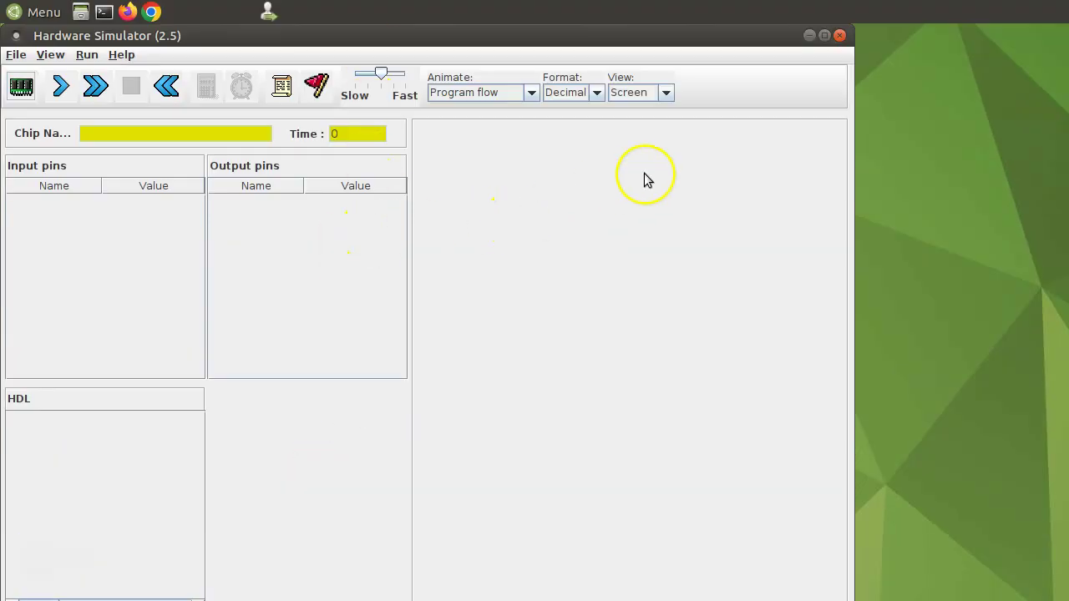
# Close Hardware Simulator and switch NoMachine's display to Resize remote display, closing its menu.
pyautogui.click(839, 35)
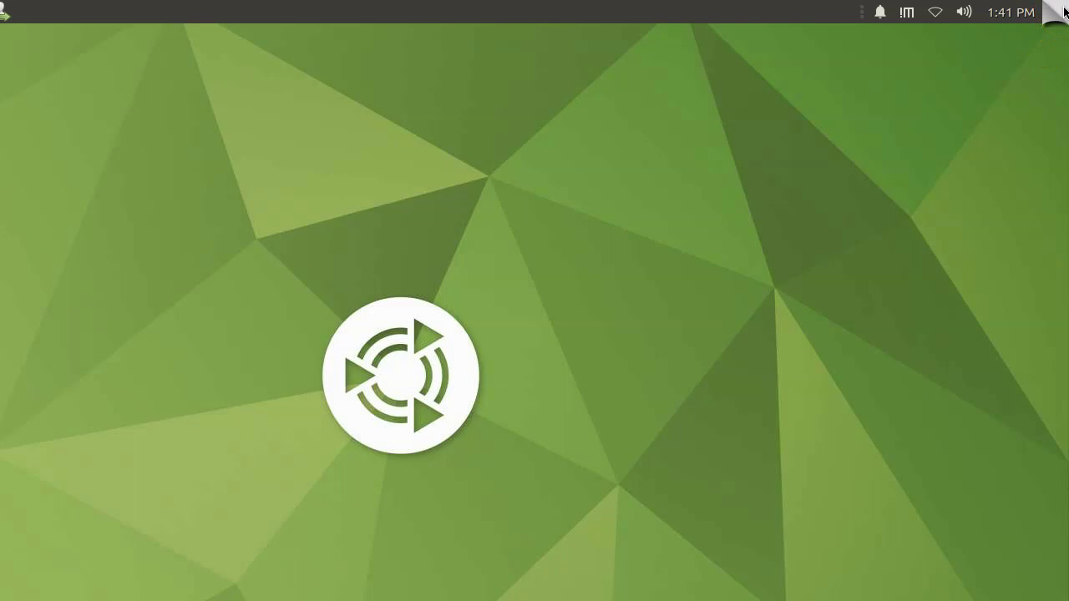
pyautogui.click(1063, 10)
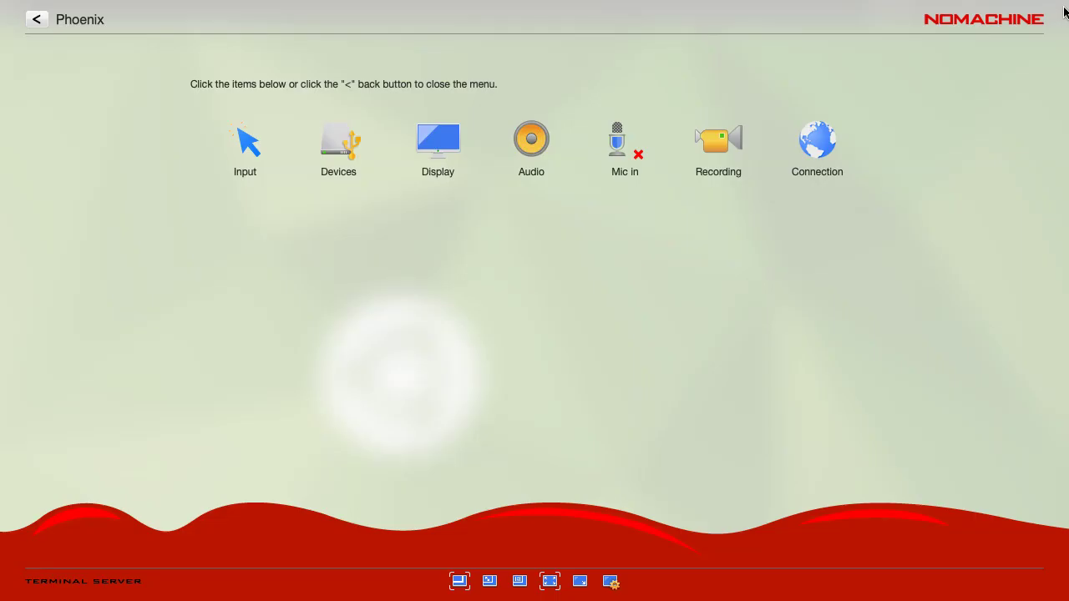
pyautogui.click(439, 152)
pyautogui.click(437, 149)
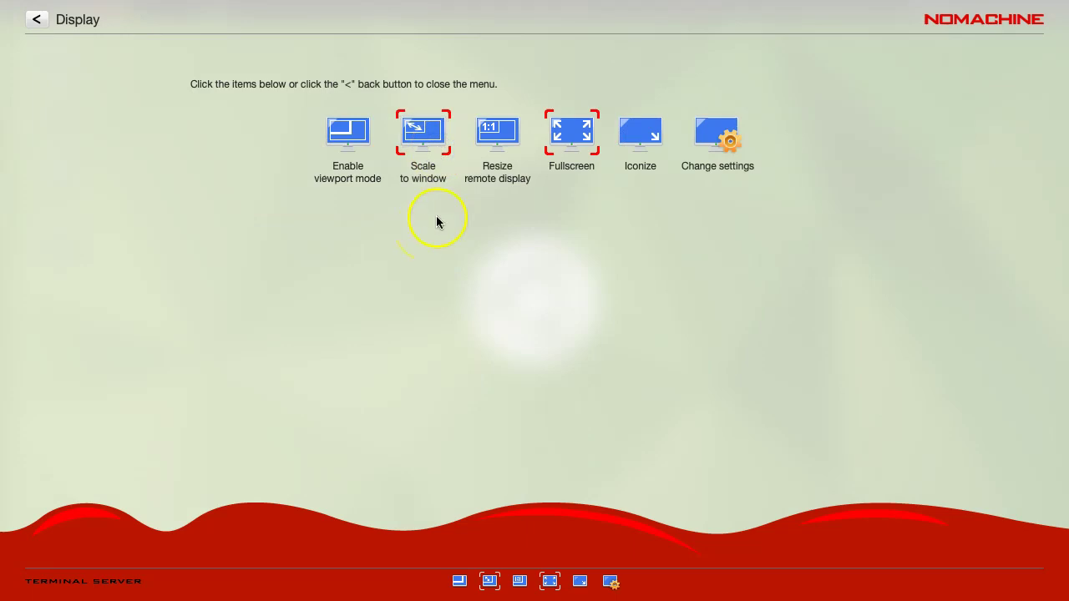
pyautogui.click(495, 136)
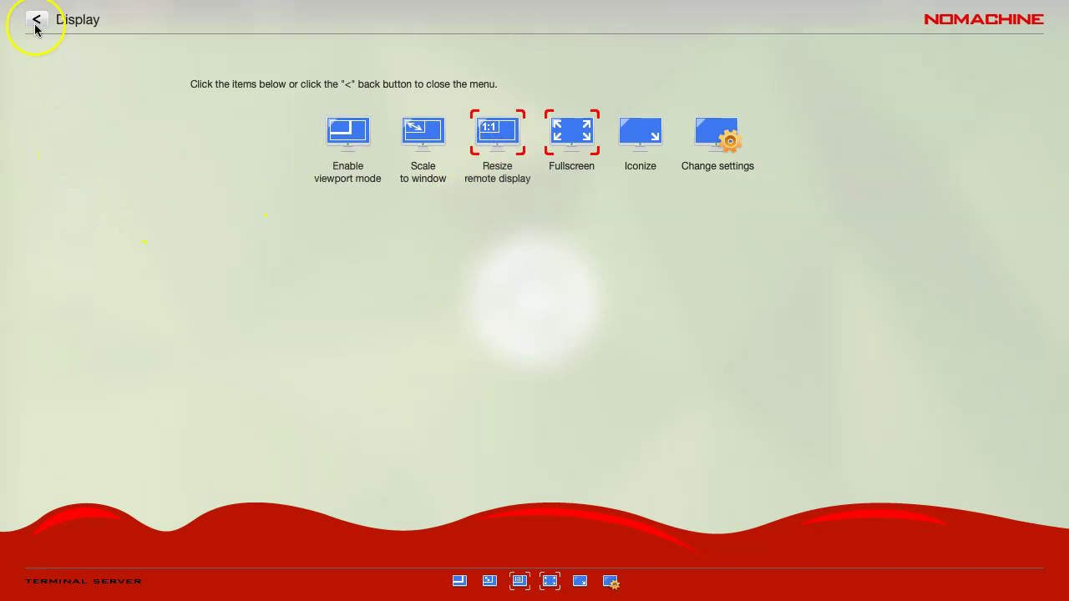
pyautogui.click(36, 23)
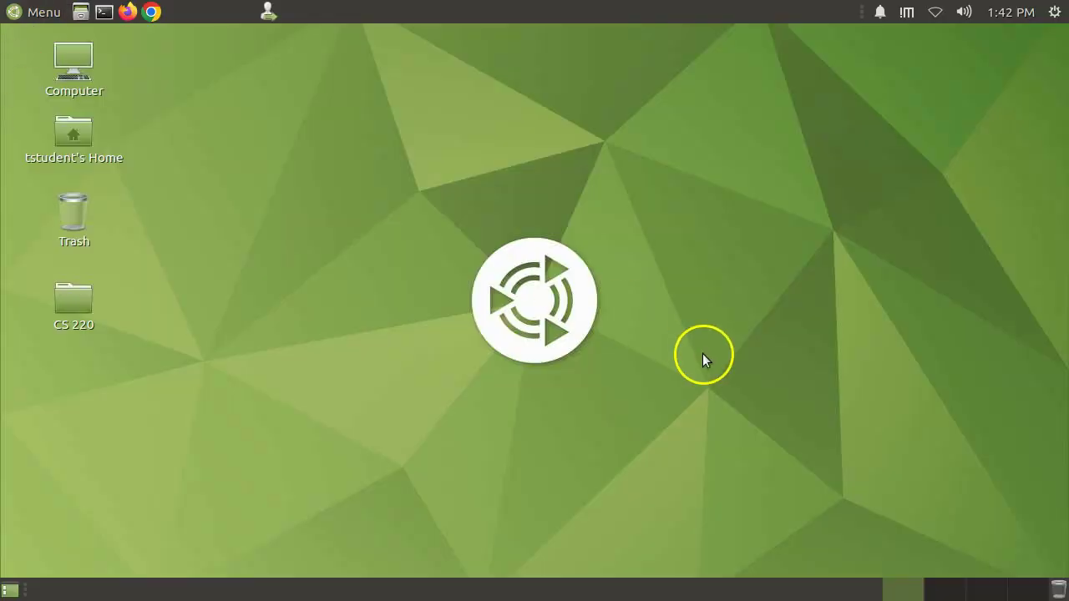